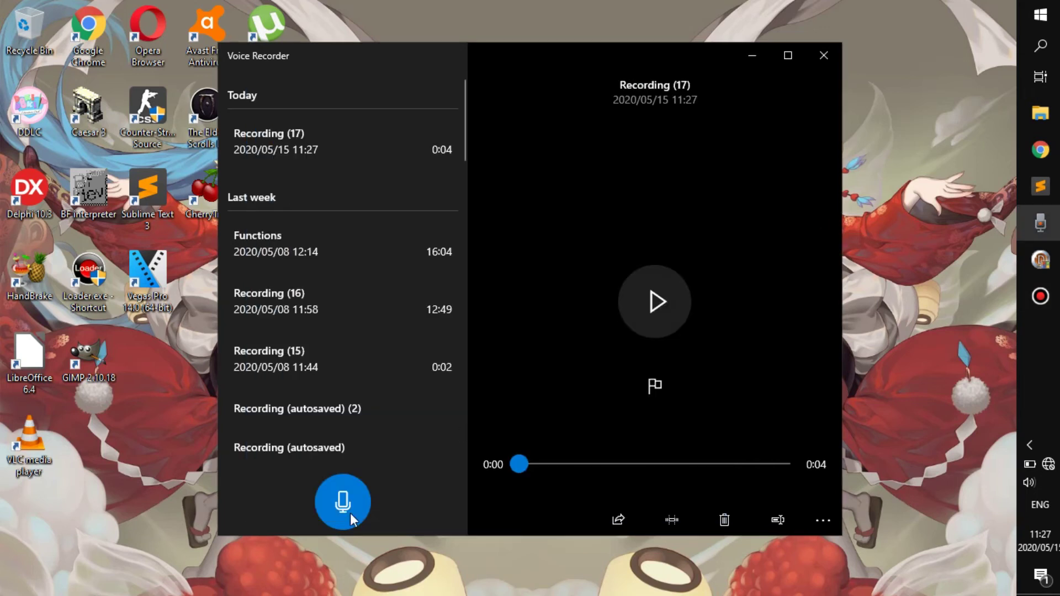
Start a new voice recording, then minimize the Voice Recorder window.
left_click(350, 512)
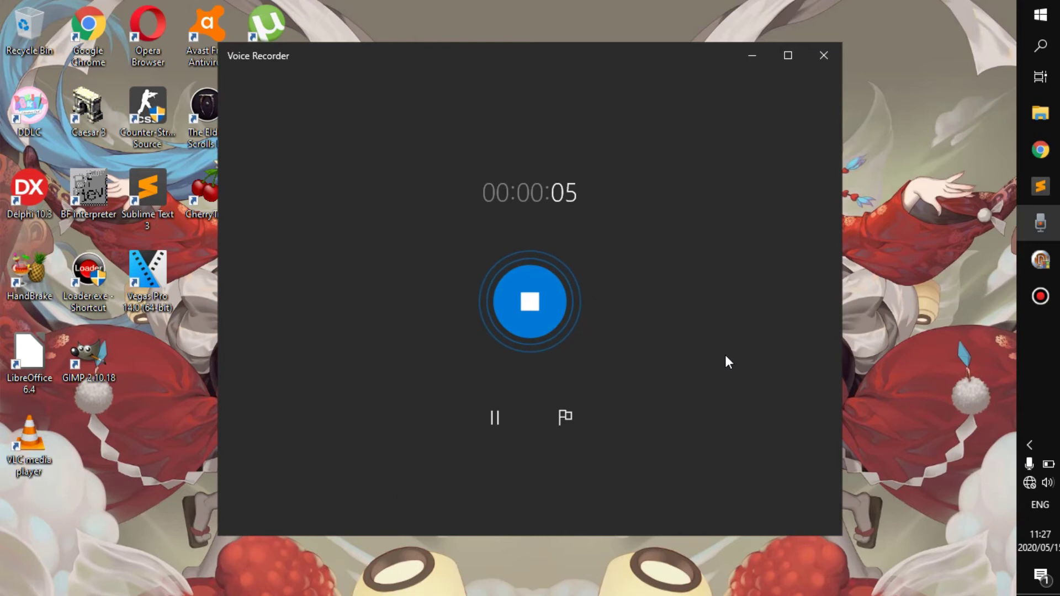
left_click(751, 55)
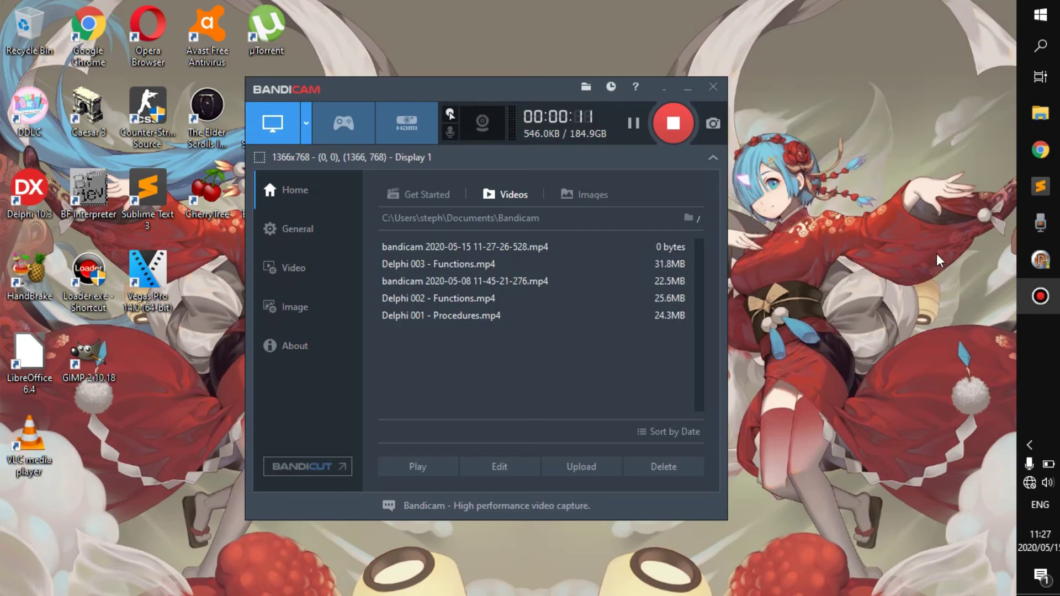
Bring up the SQL Browser's 'select * from tblCD;' query and highlight parts of its text.
left_click(1040, 264)
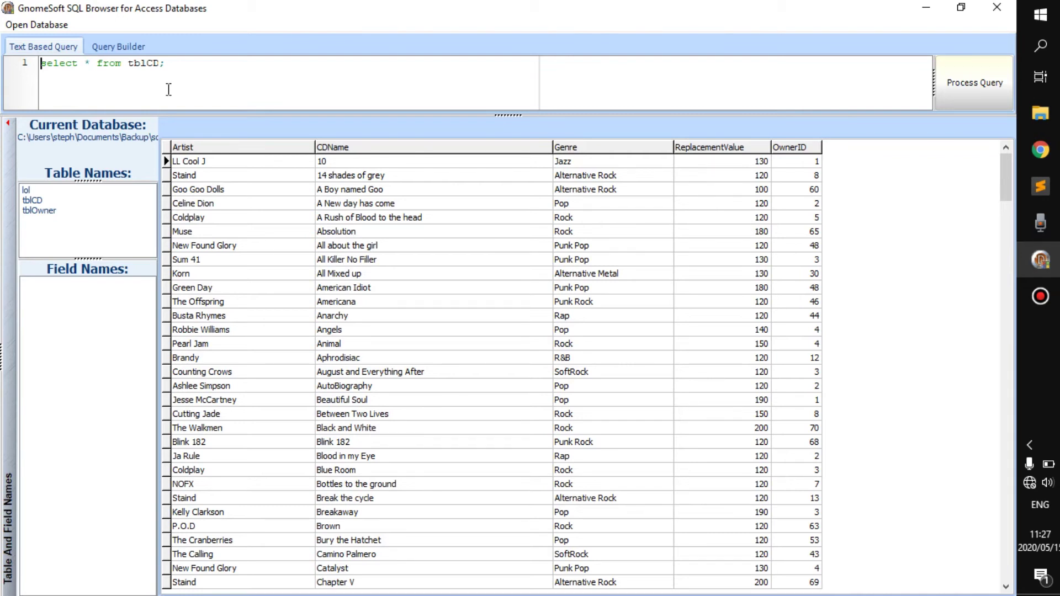
double_click(168, 65)
left_click(170, 65)
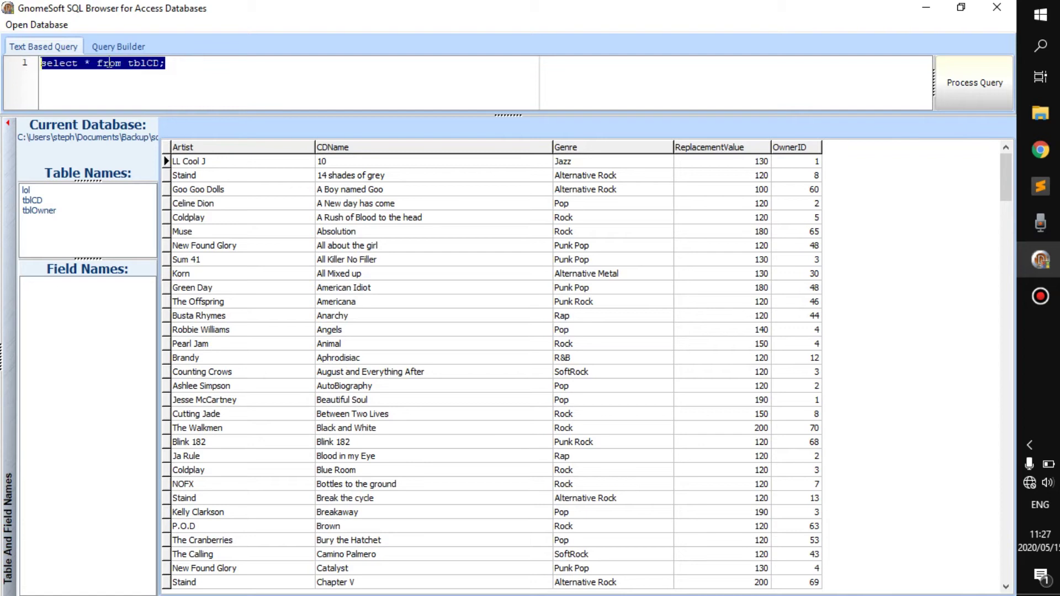
left_click(189, 63)
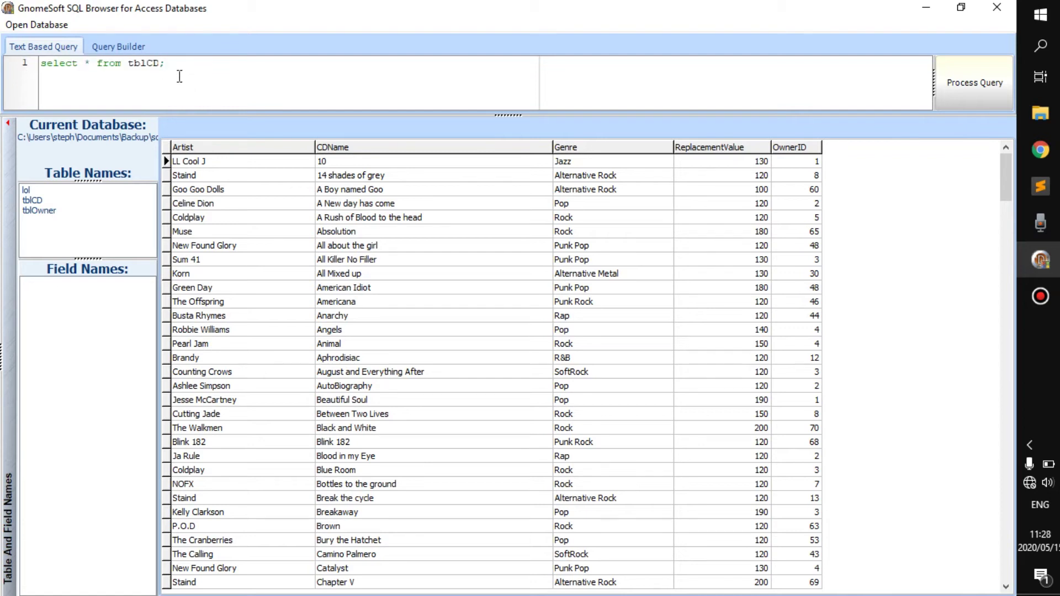
left_click_drag(176, 63, 43, 64)
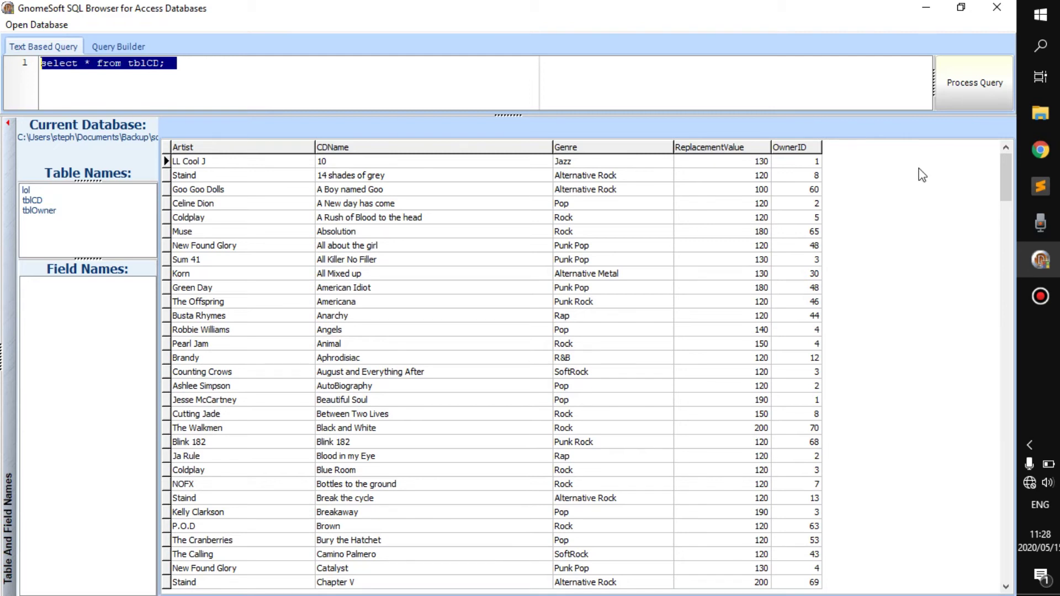
Search for calc and switch to the new LibreOffice Calc Untitled 1 window.
left_click(1042, 44)
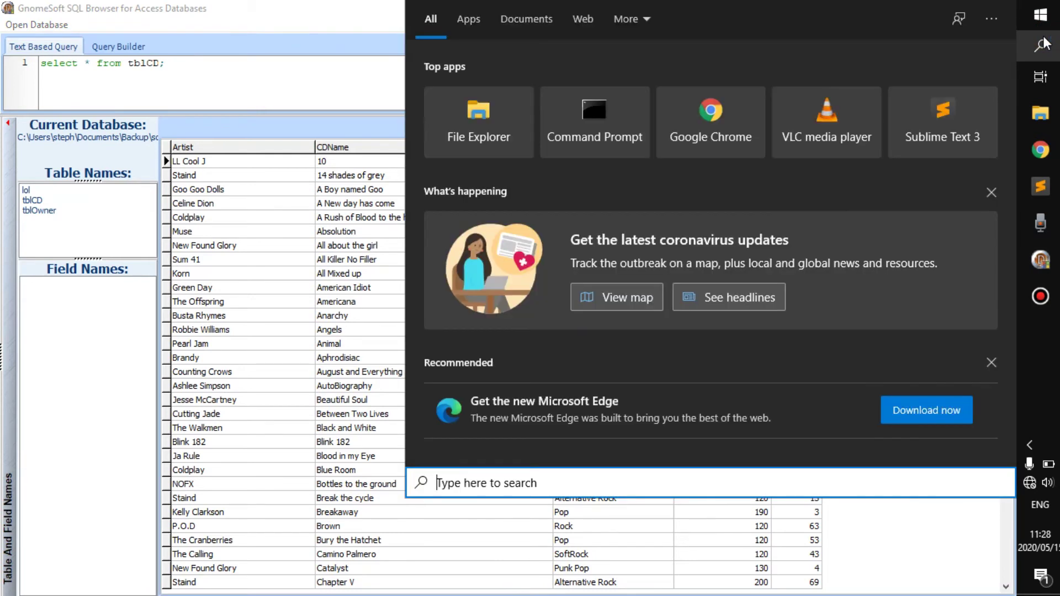
type("calc")
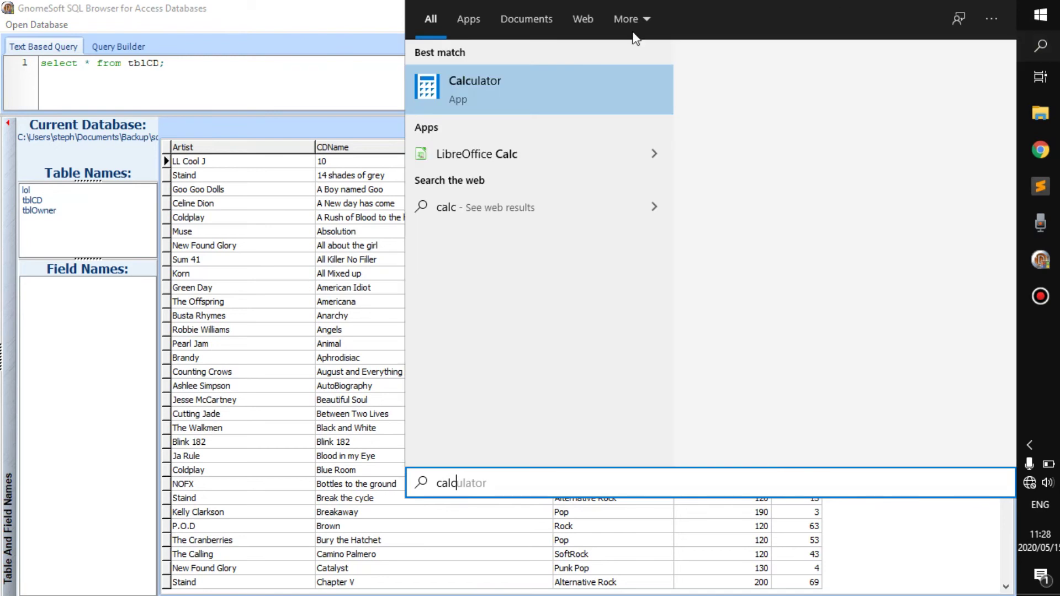
key("Escape")
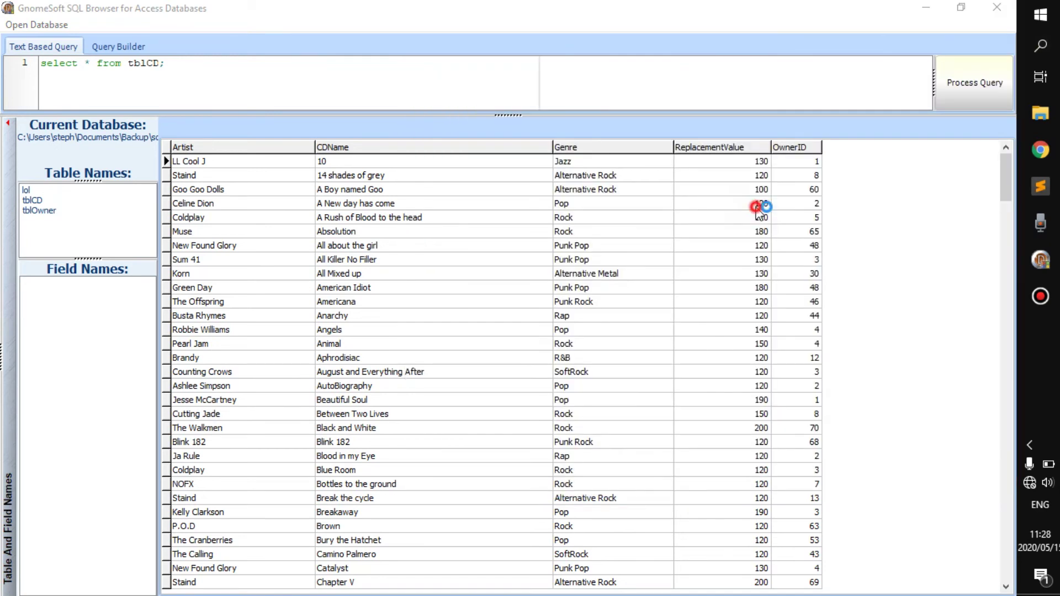
left_click(762, 204)
mouse_move(1032, 330)
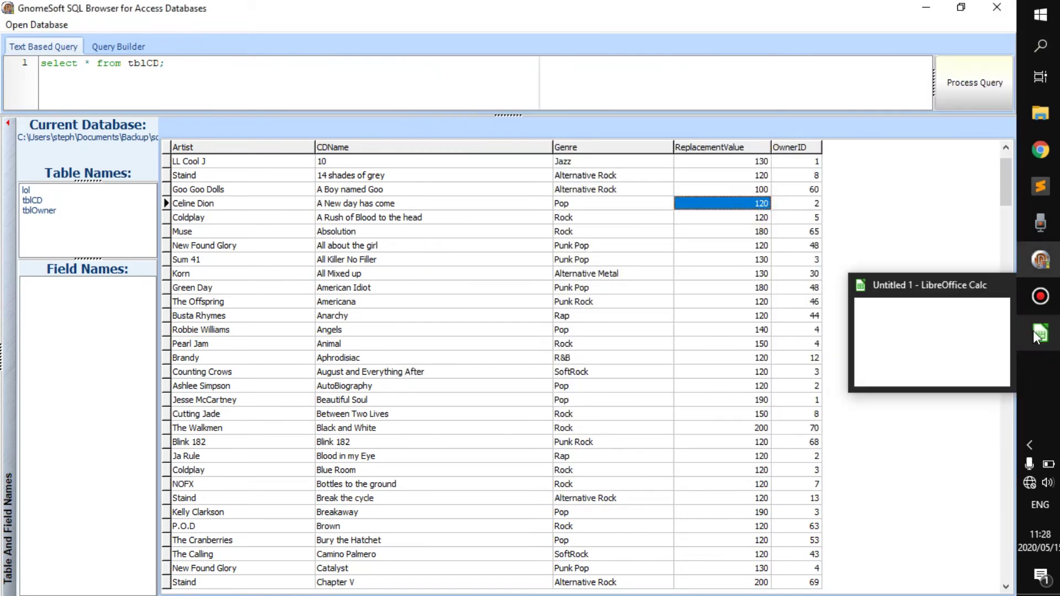
left_click(983, 328)
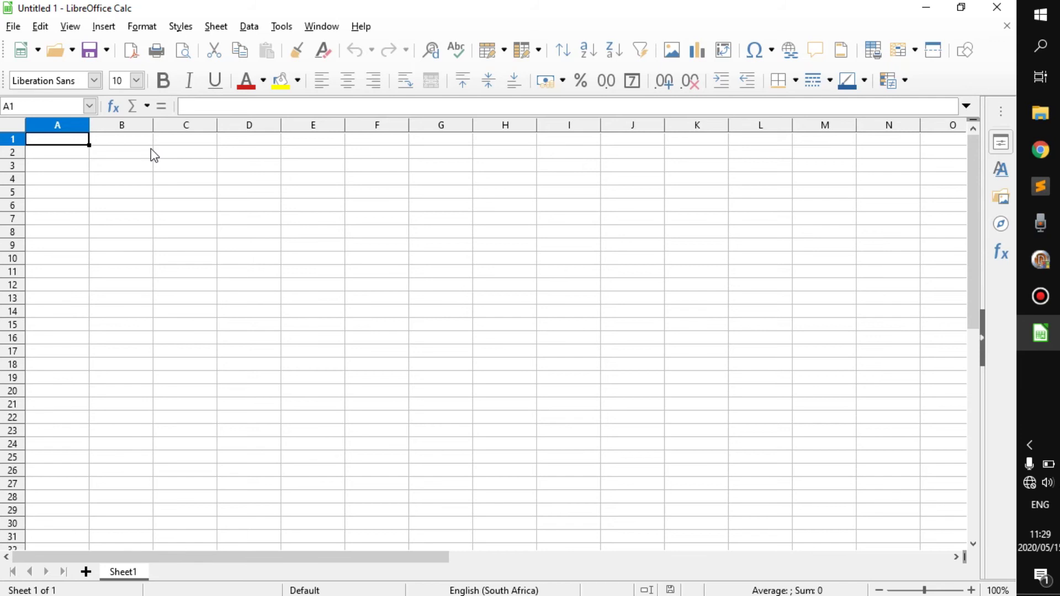
Bring the SQL Browser with the tblCD results back in front of Calc.
left_click(1049, 276)
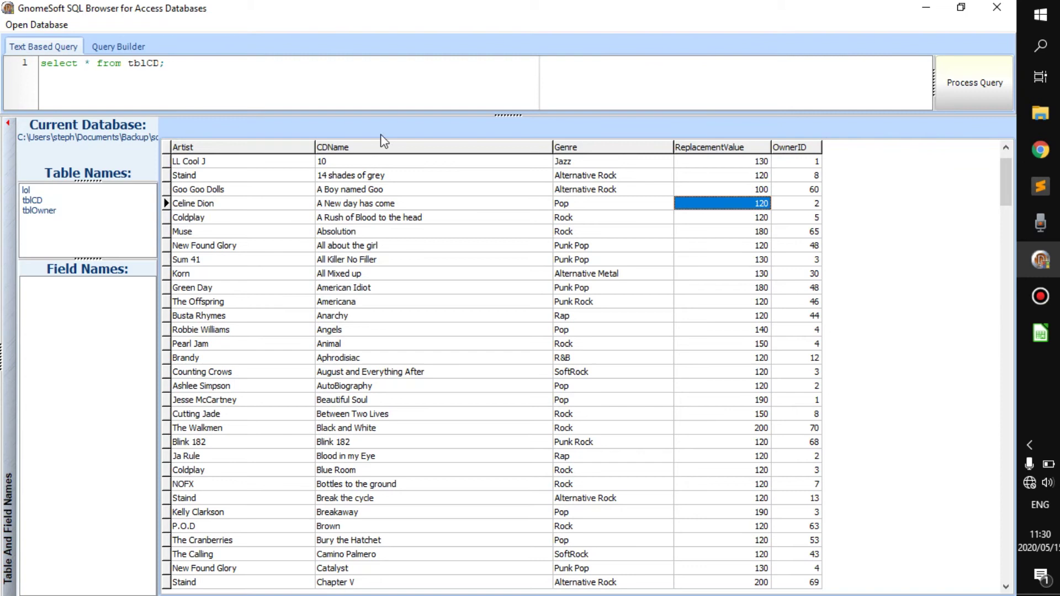
Inspect the first tblCD row: LL Cool J, 10, Jazz, value 130, owner 1.
left_click(190, 160)
left_click(356, 160)
left_click(637, 164)
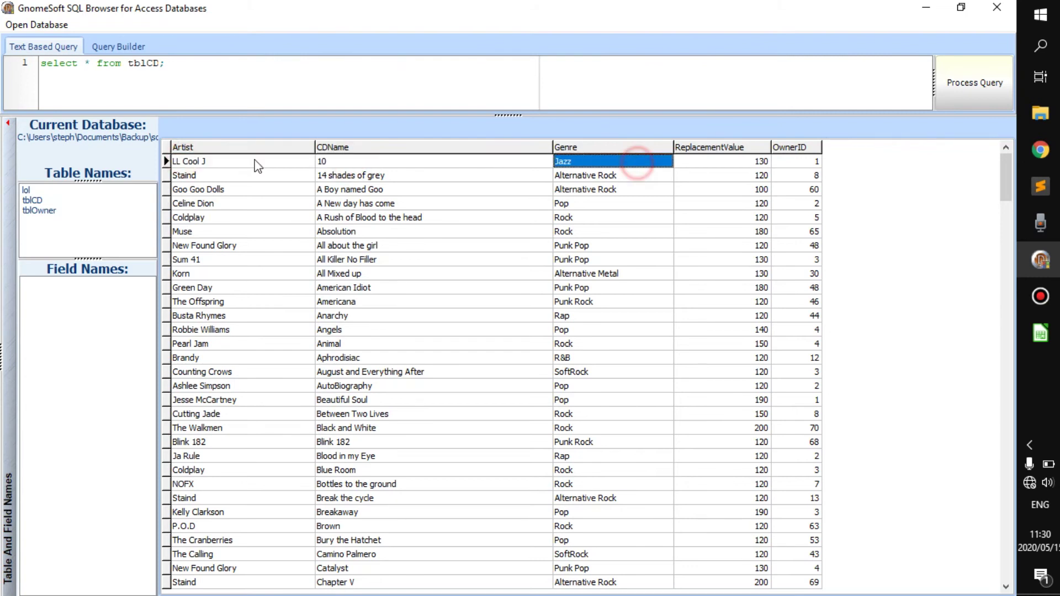
left_click(216, 161)
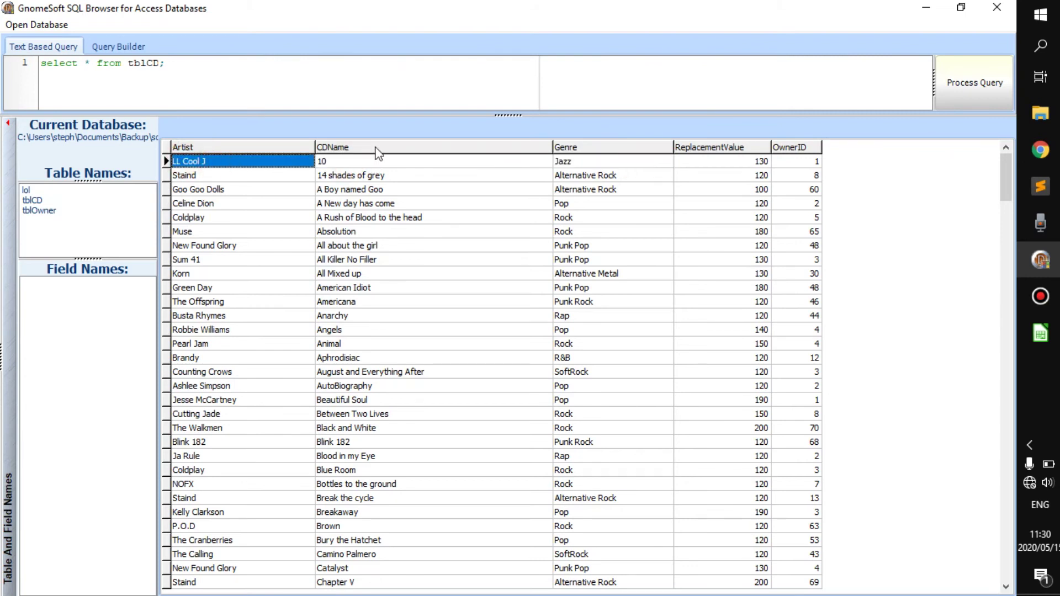
left_click(338, 162)
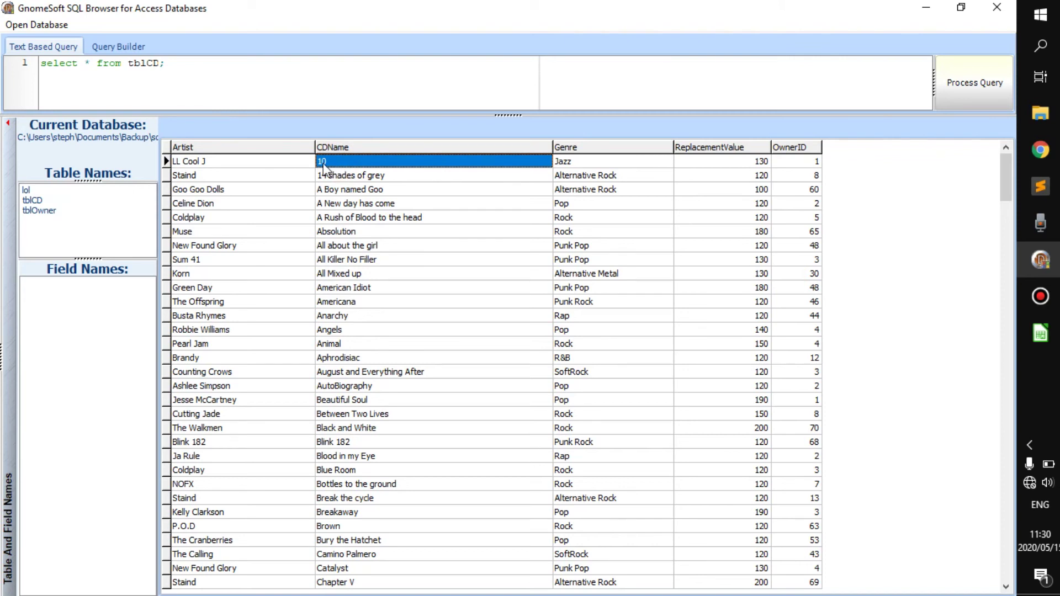
left_click(243, 162)
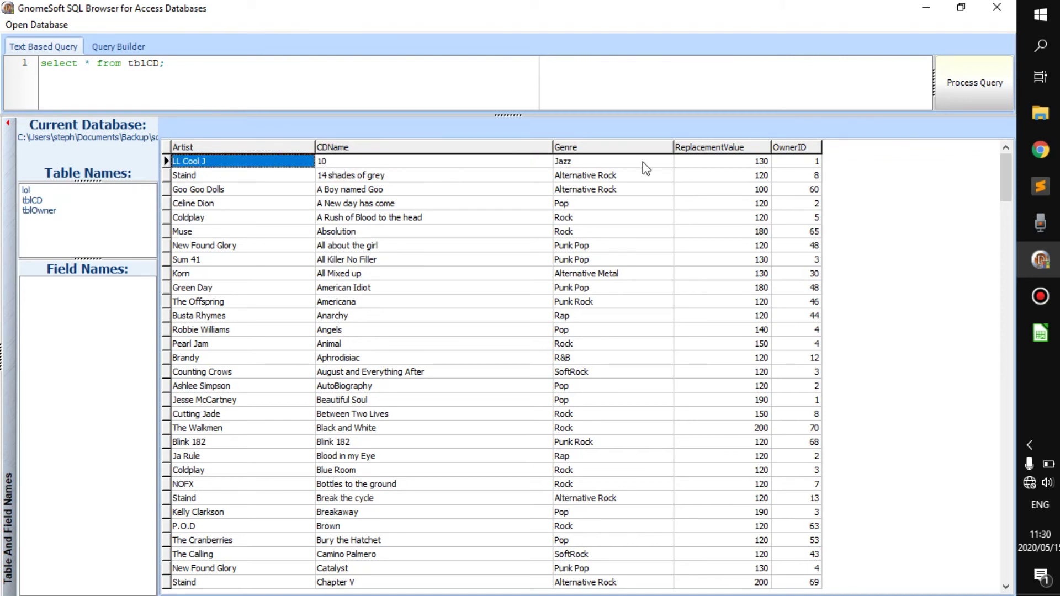
left_click(584, 163)
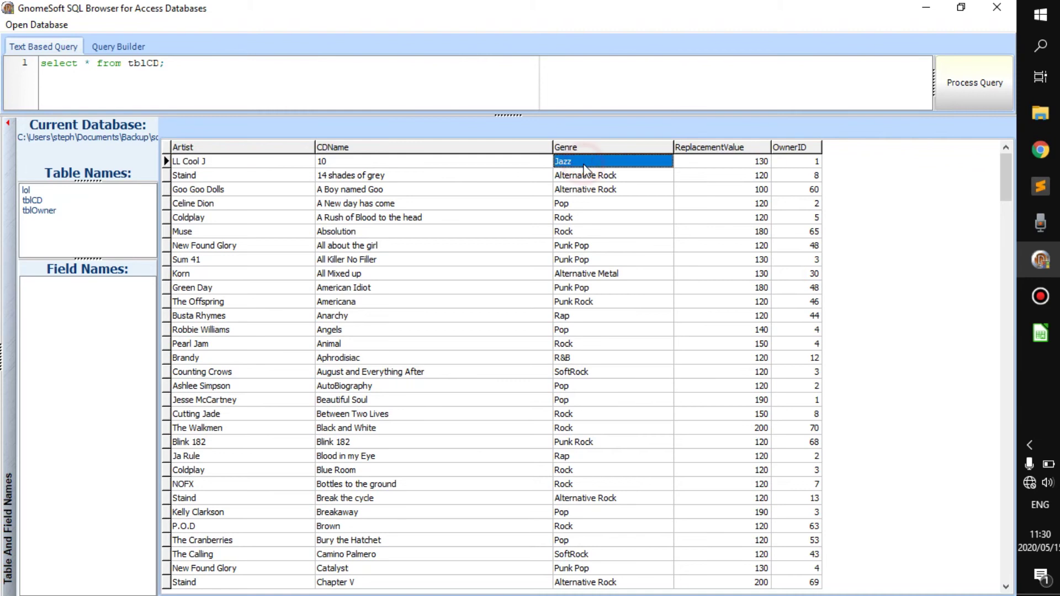
left_click(740, 160)
left_click(812, 163)
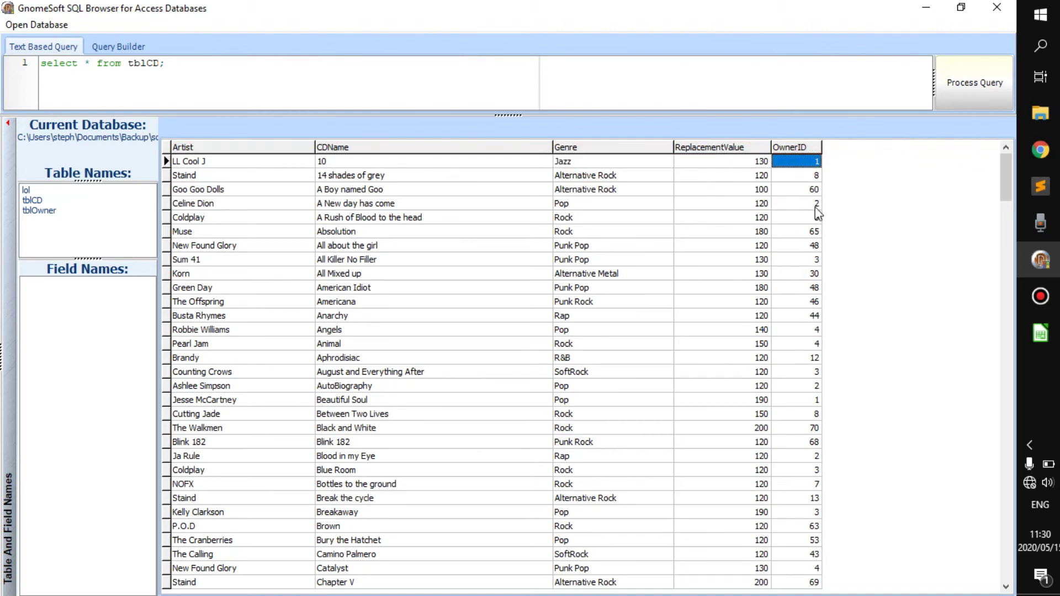
key("Down")
key("Down")
key("Down")
key("Down")
key("Down")
key("Down")
key("Down")
key("Down")
key("Down")
key("Down")
key("Down")
key("Down")
key("Down")
key("Down")
key("Down")
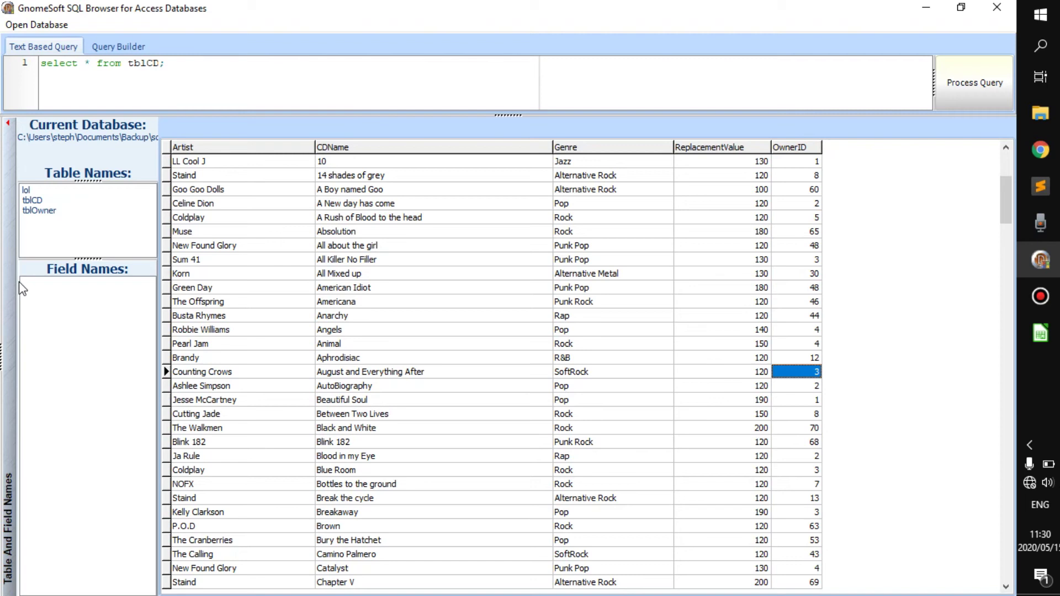
Inspect the Ashlee Simpson AutoBiography row (Pop, 120, owner 2), then switch to Calc.
left_click(220, 385)
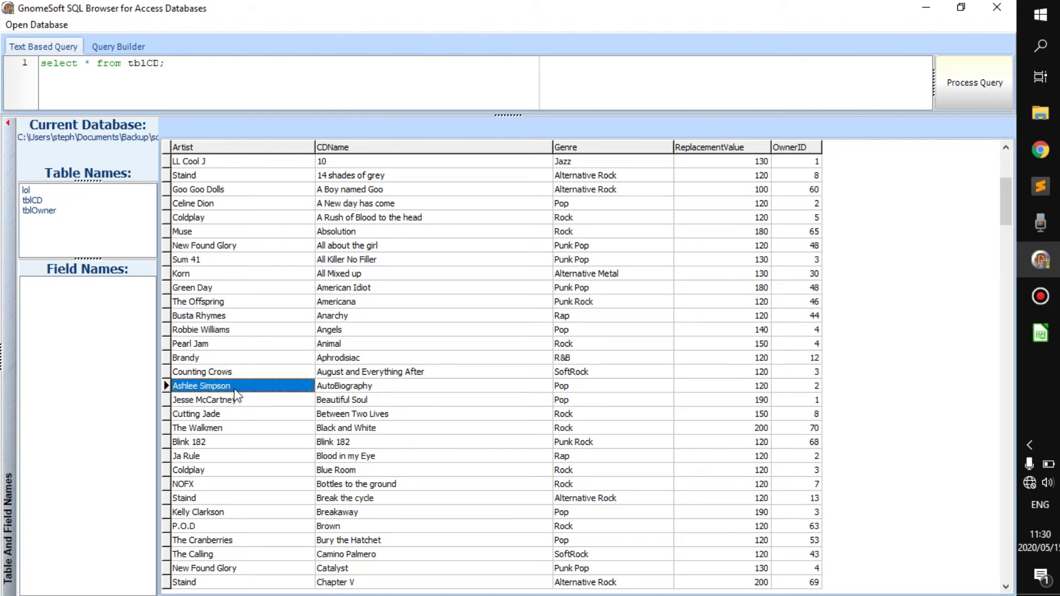
left_click(362, 386)
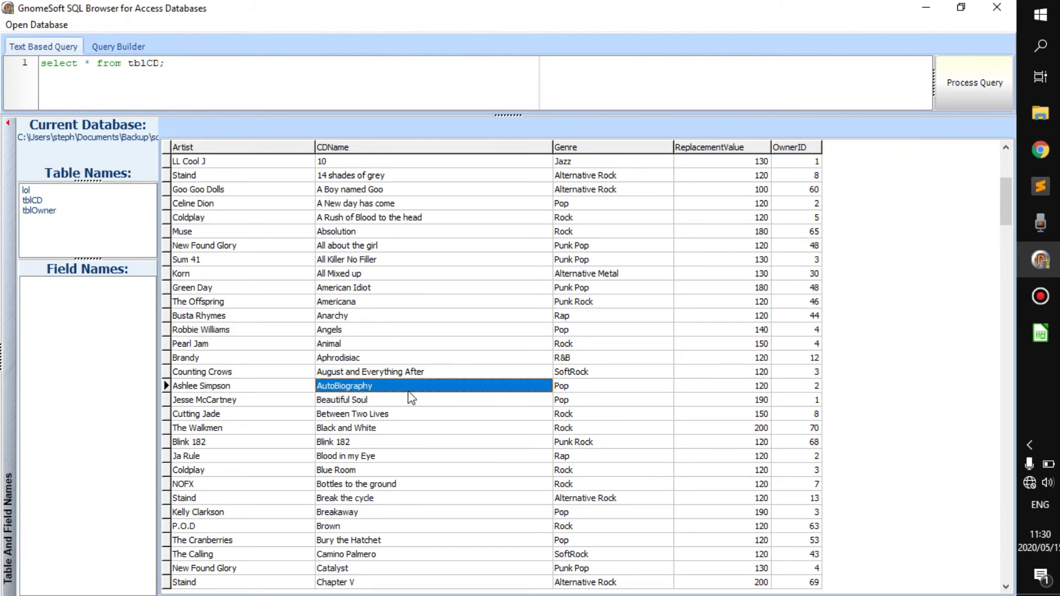
left_click(580, 386)
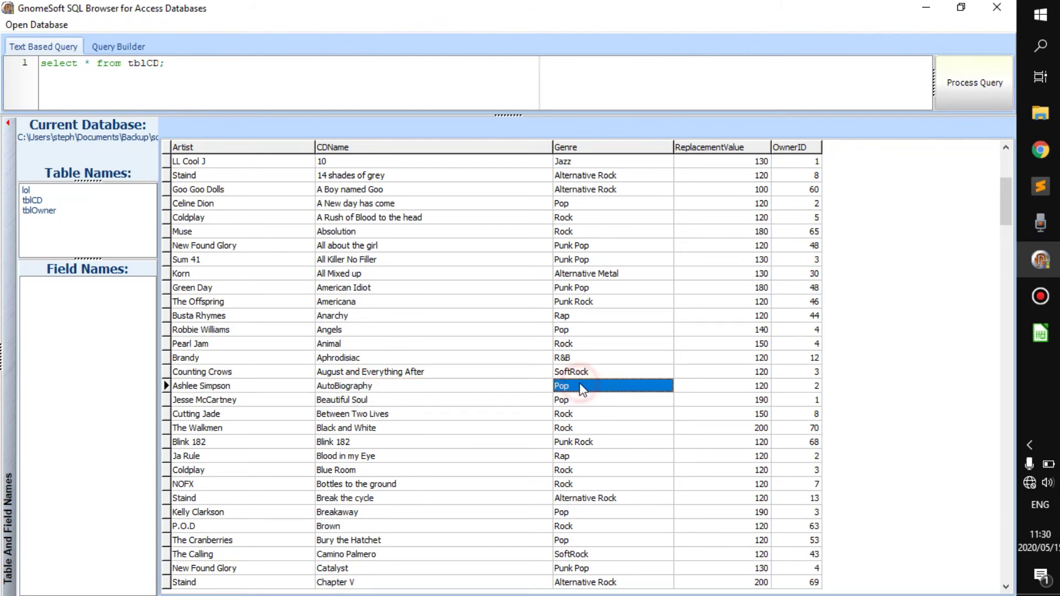
left_click(729, 384)
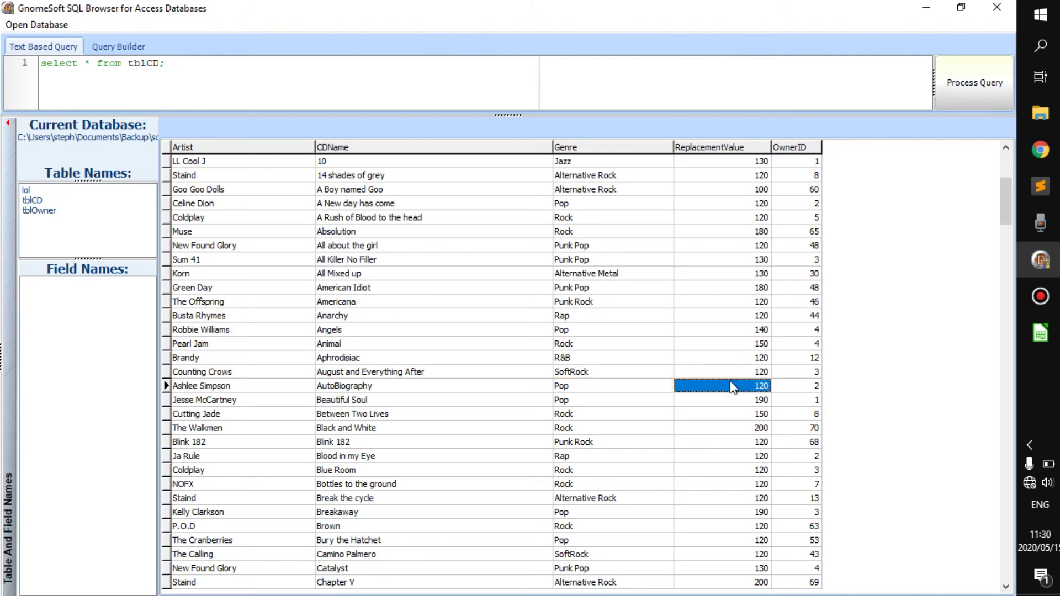
left_click(812, 389)
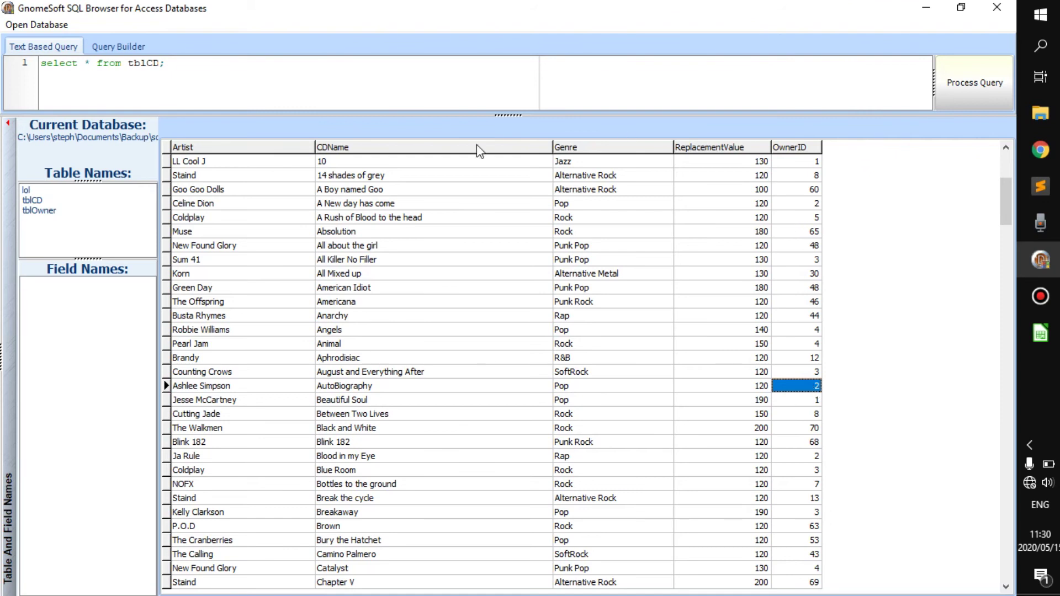
left_click(263, 306)
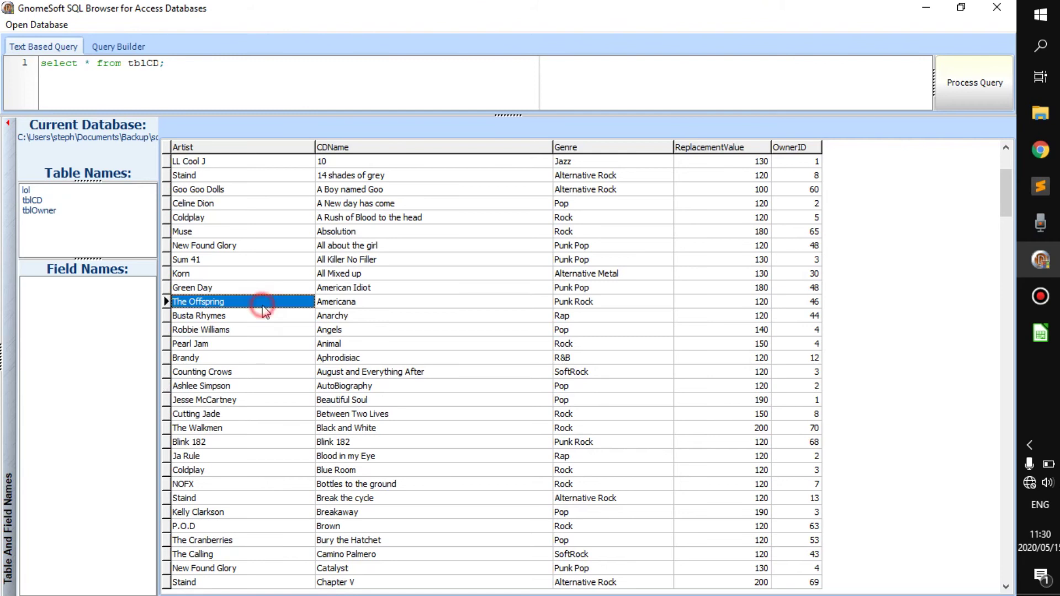
left_click(333, 245)
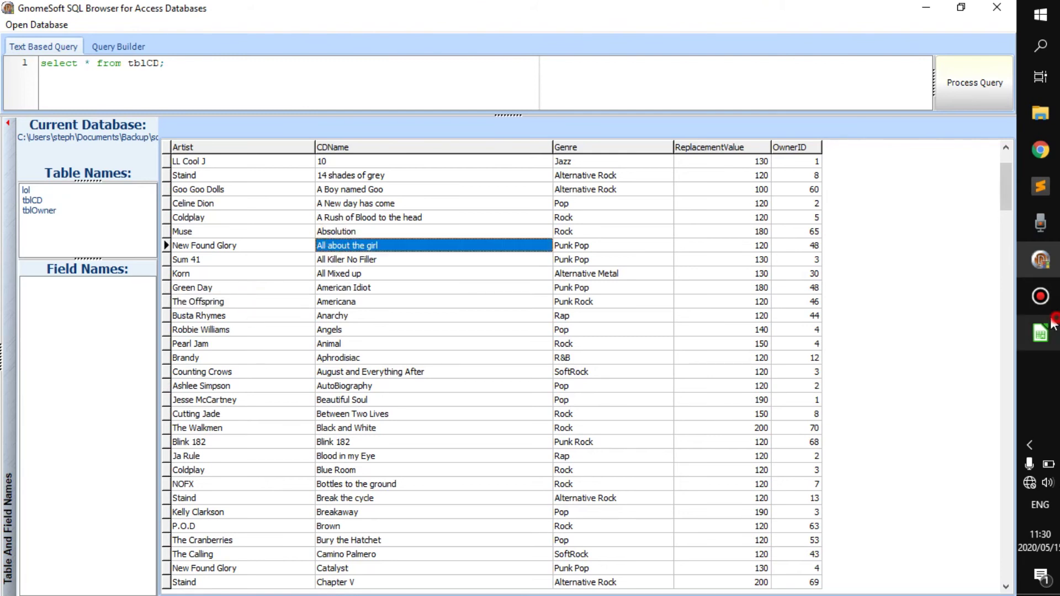
left_click(1040, 333)
Enter the headers User Name in A1 and Age in B1.
left_click(50, 139)
double_click(50, 138)
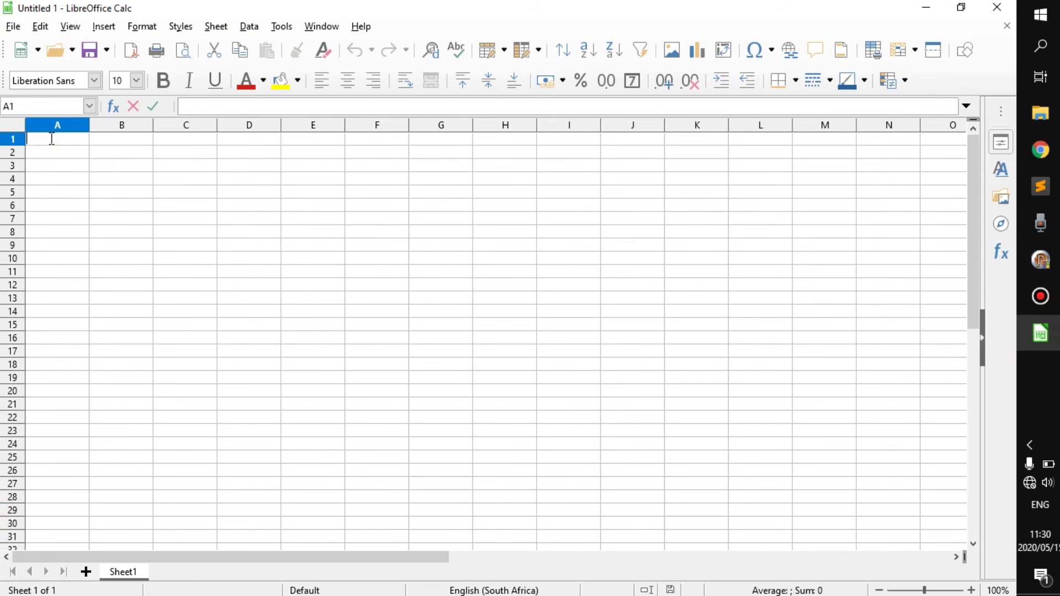
type("Cust")
key("BackSpace")
key("BackSpace")
key("BackSpace")
key("BackSpace")
type("User Name")
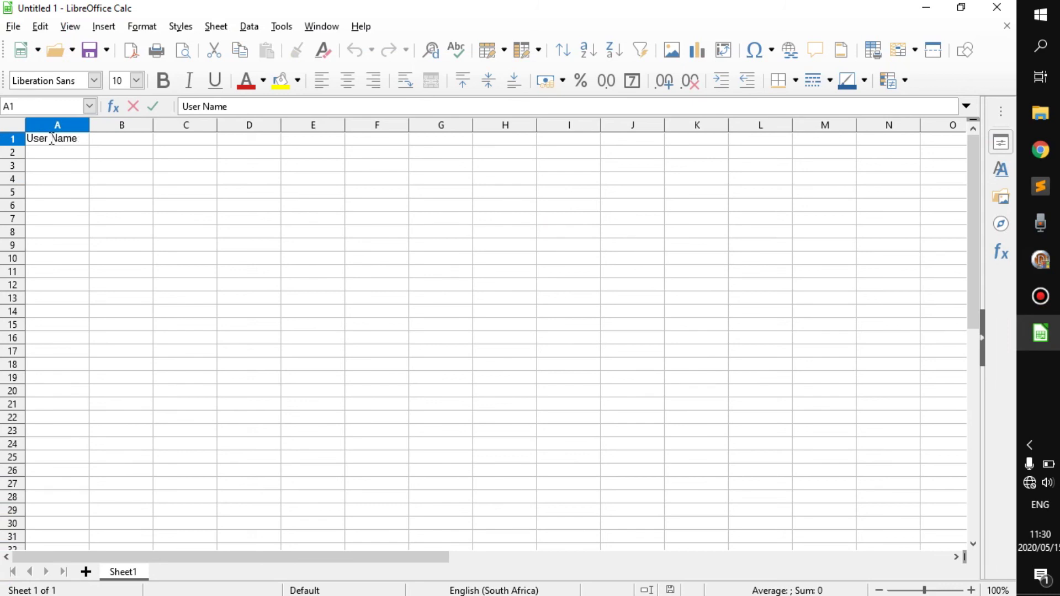
key("Tab")
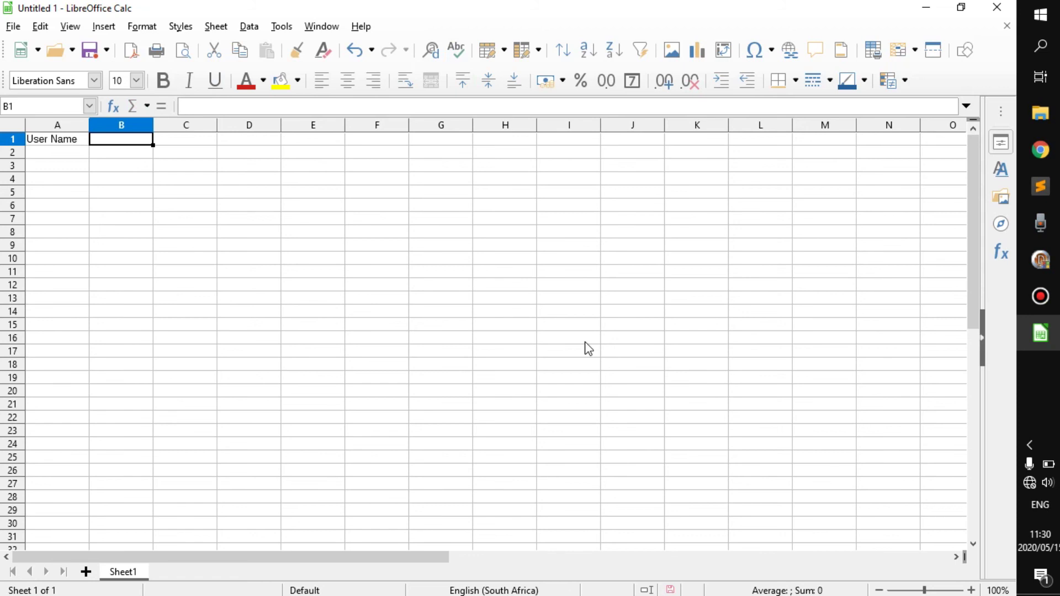
type("Age")
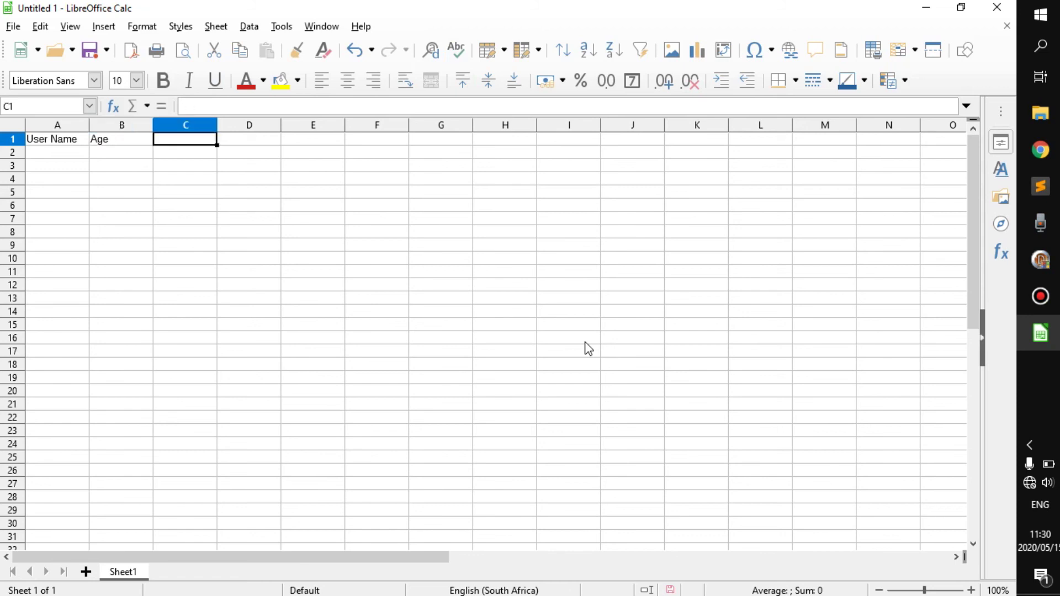
key("Return")
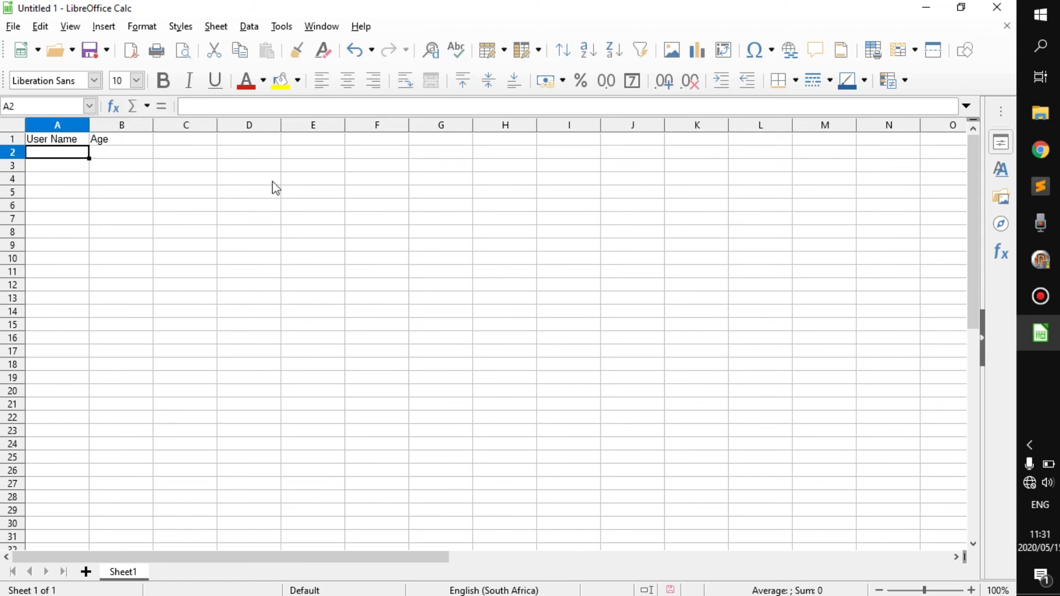
Add two user names in rows 2–3 with ages 22 and 15.
type("John")
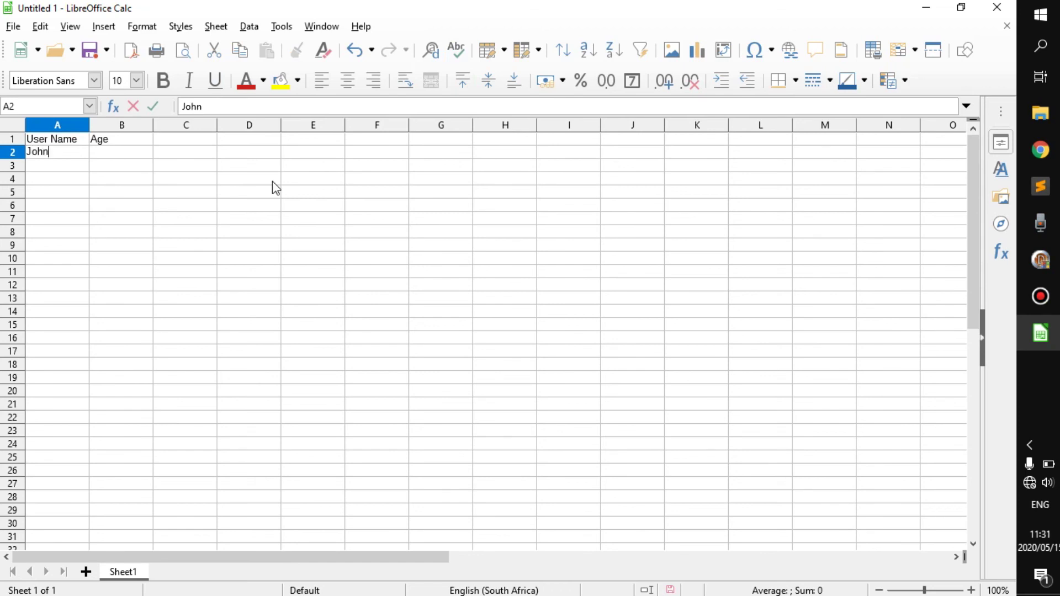
key("Tab")
type("22")
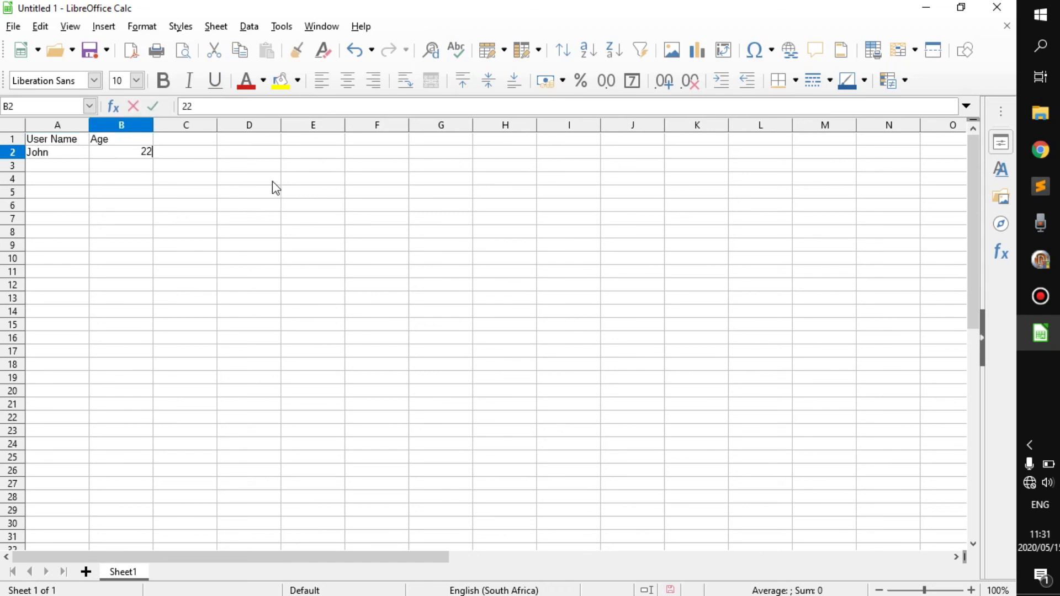
key("Return")
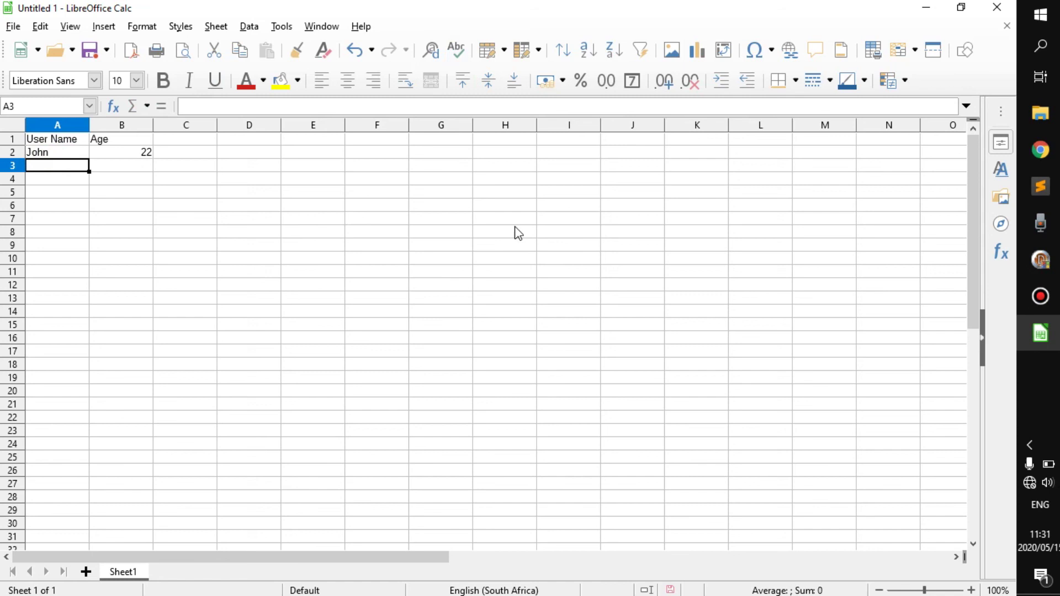
type("Lucas")
key("Tab")
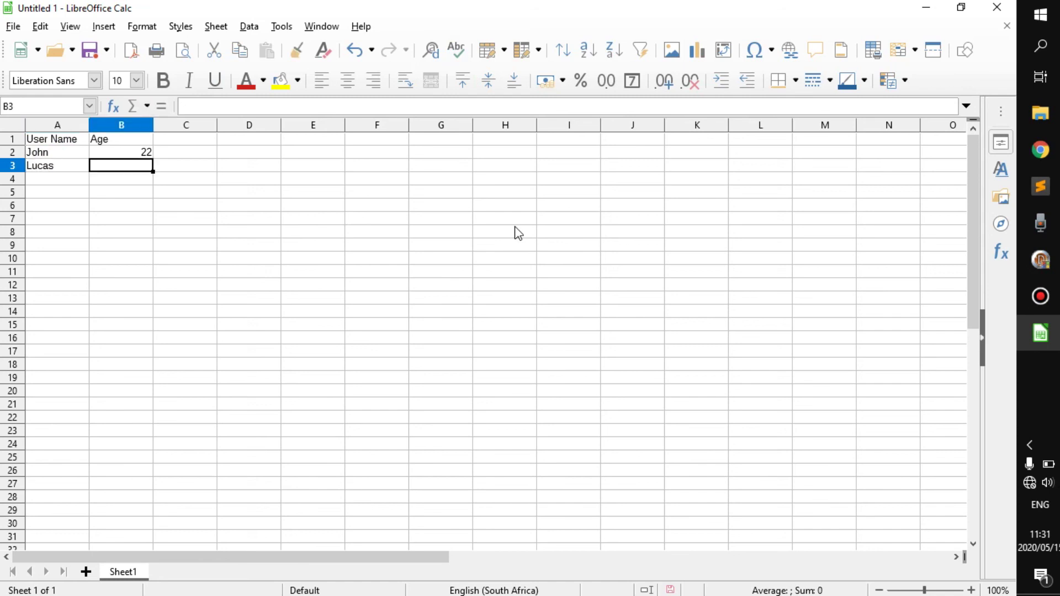
type("15")
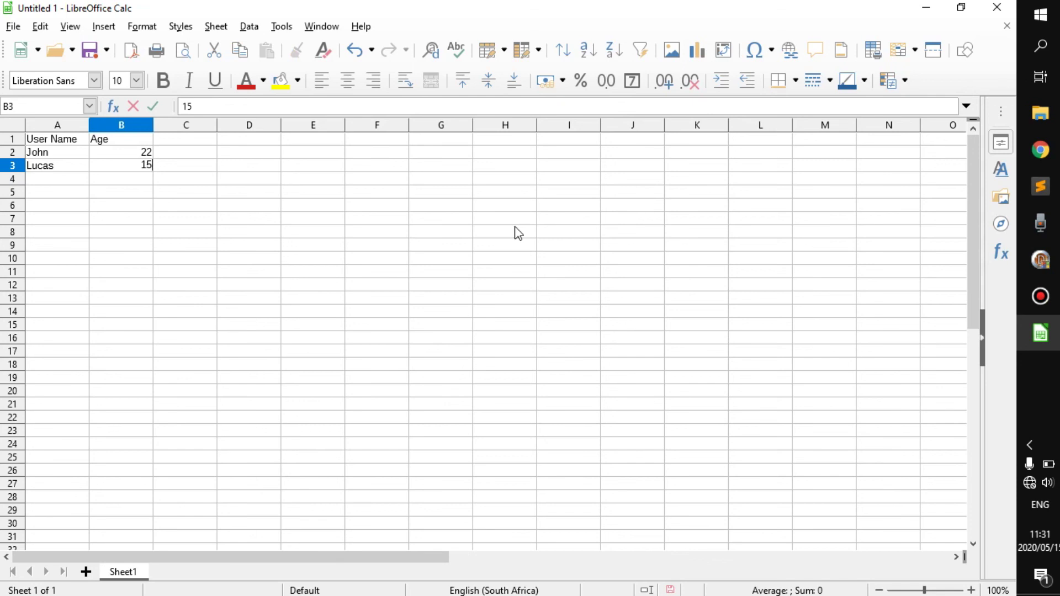
Point over the table's headings, user names and ages in columns A and B.
left_click(53, 141)
left_click(52, 154)
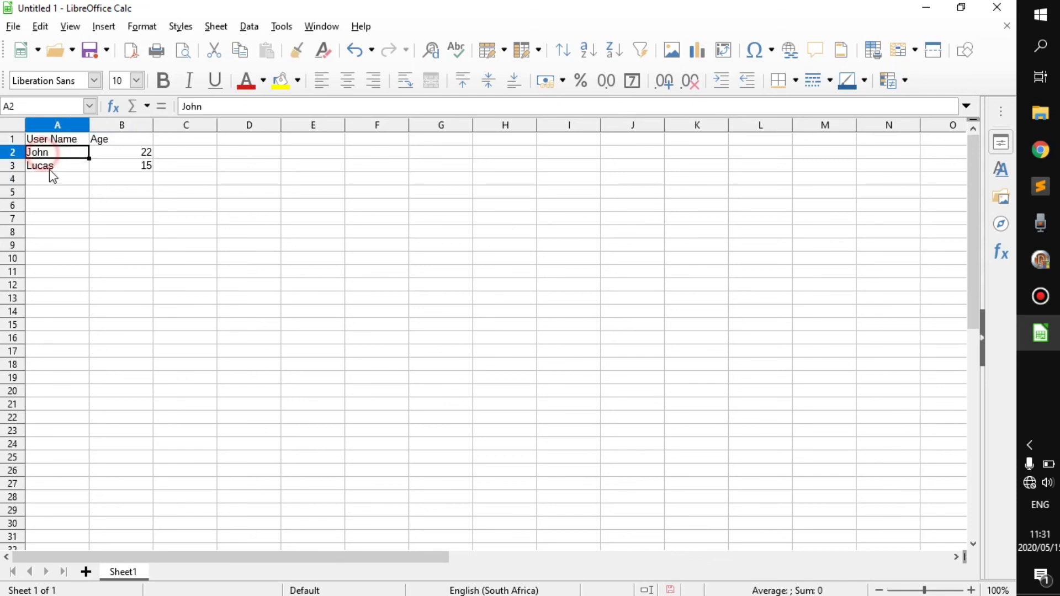
left_click(53, 167)
left_click(109, 172)
left_click(117, 151)
left_click(119, 141)
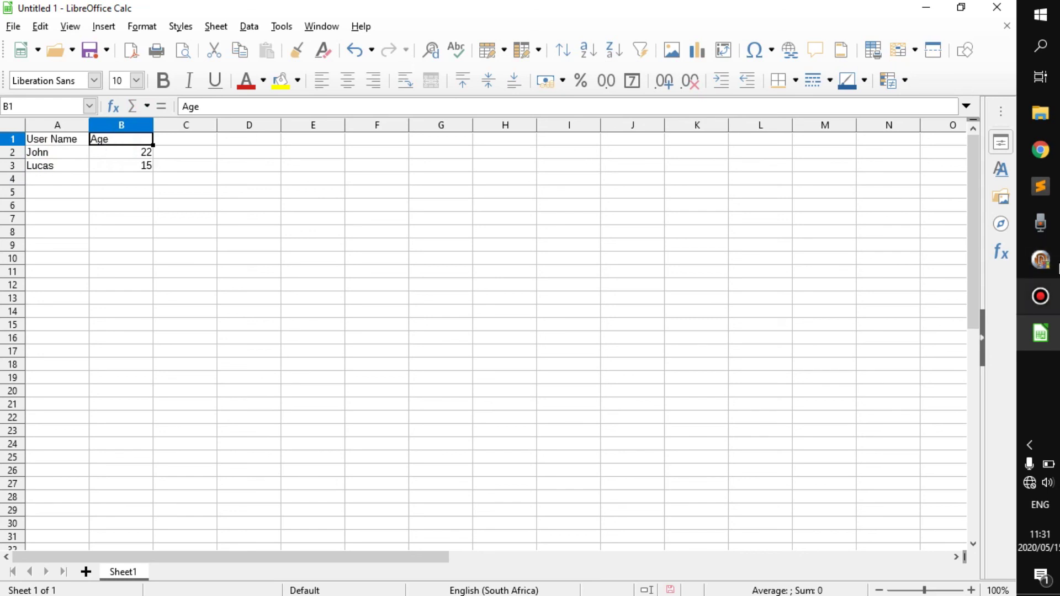
Step through the tblCD artist rows: LL Cool J, Goo Goo Dolls, Muse, Korn, Sum 41, NOFX.
left_click(1040, 260)
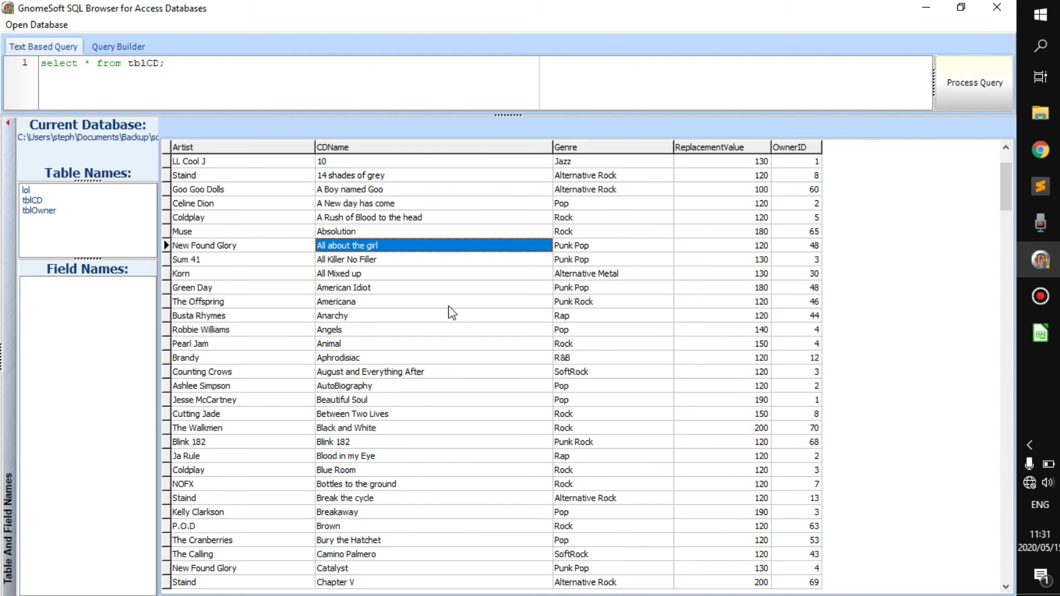
left_click(192, 164)
left_click(196, 190)
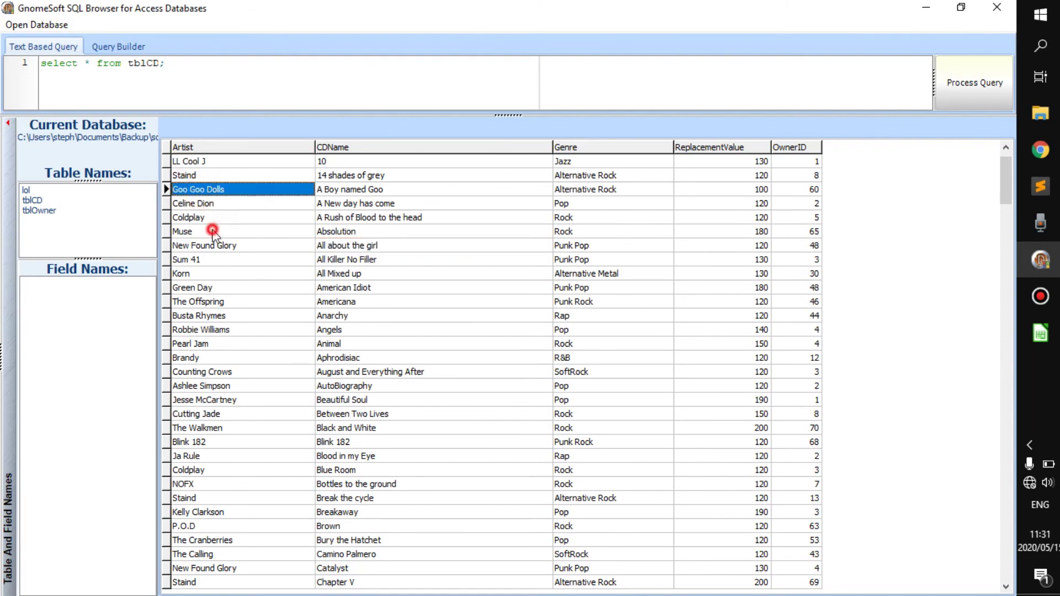
left_click(212, 232)
left_click(237, 273)
left_click(300, 260)
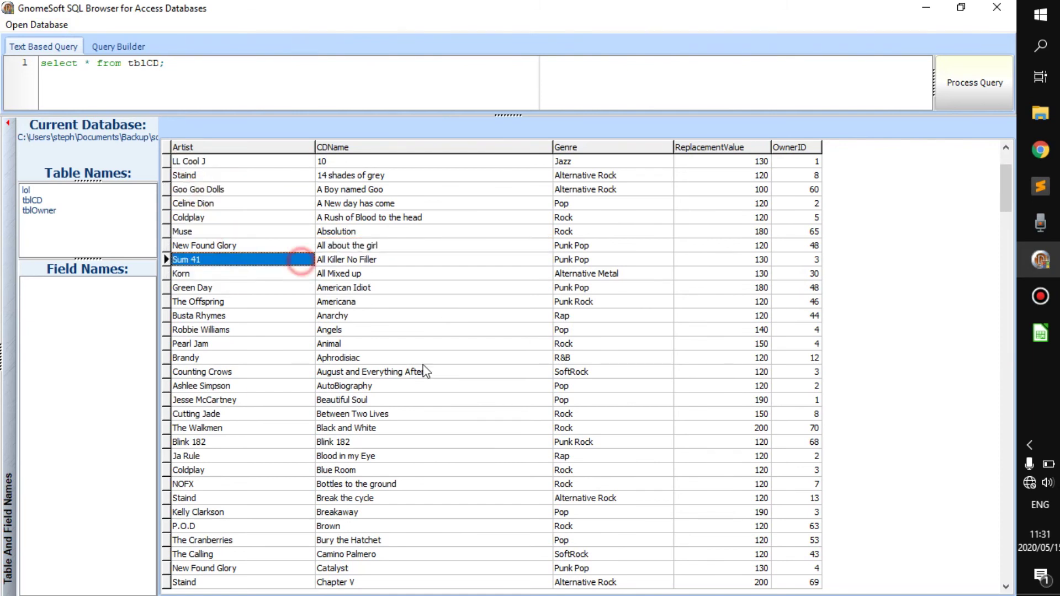
key("Down")
key("Down")
key("Down")
key("Down")
key("Down")
key("Down")
key("Down")
key("Down")
key("Down")
key("Down")
key("Down")
key("Down")
key("Down")
key("Down")
key("Down")
key("Down")
key("Down")
key("Down")
key("Down")
key("Down")
key("Down")
key("Down")
key("Down")
key("Down")
key("Down")
key("Down")
key("Down")
key("Down")
key("Down")
key("Down")
key("Down")
key("Down")
key("Down")
key("Down")
key("Down")
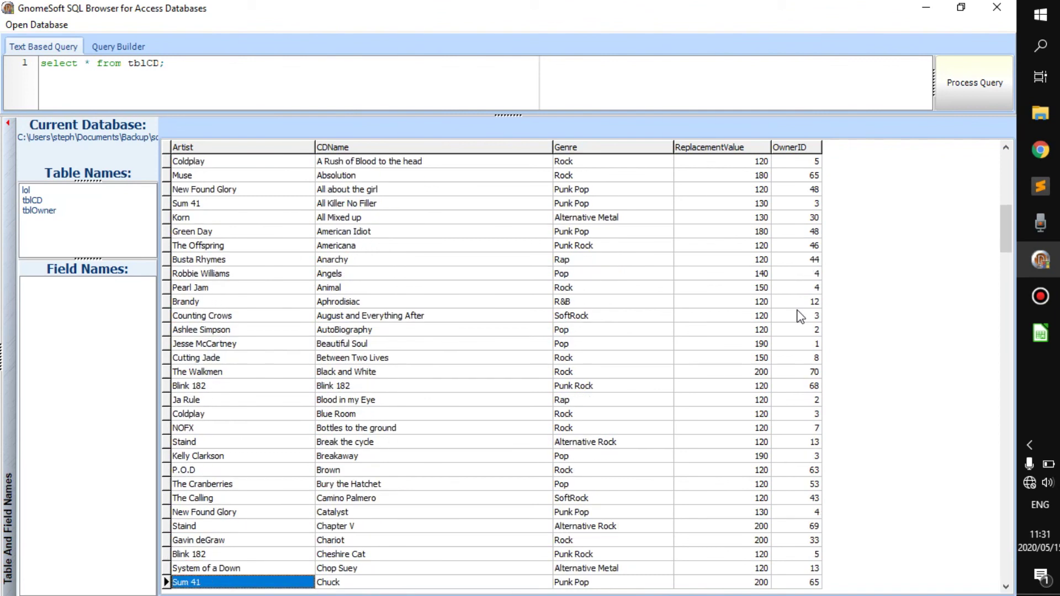
key("Up")
key("Up")
key("Up")
key("Up")
key("Up")
key("Up")
key("Up")
key("Up")
key("Up")
key("Up")
key("Up")
key("Up")
key("Up")
key("Up")
key("Up")
key("Up")
key("Up")
key("Up")
key("Up")
key("Up")
key("Up")
key("Up")
key("Up")
key("Up")
key("Up")
key("Up")
key("Up")
key("Up")
key("Up")
key("Up")
key("Up")
key("Up")
key("Up")
key("Up")
key("Up")
key("Up")
key("Up")
key("Up")
key("Up")
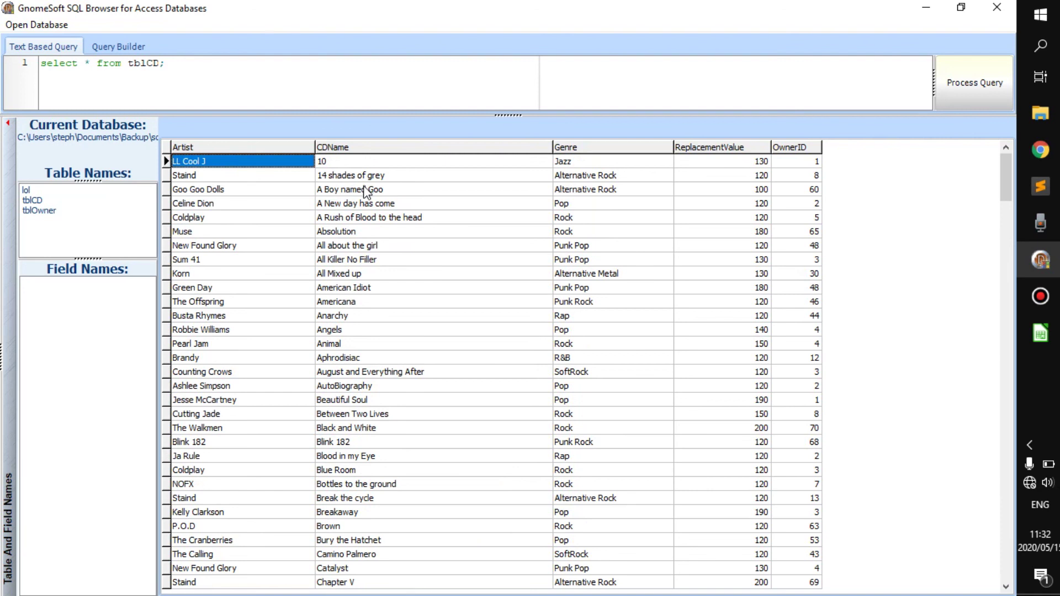
left_click(344, 160)
left_click(531, 180)
left_click(561, 161)
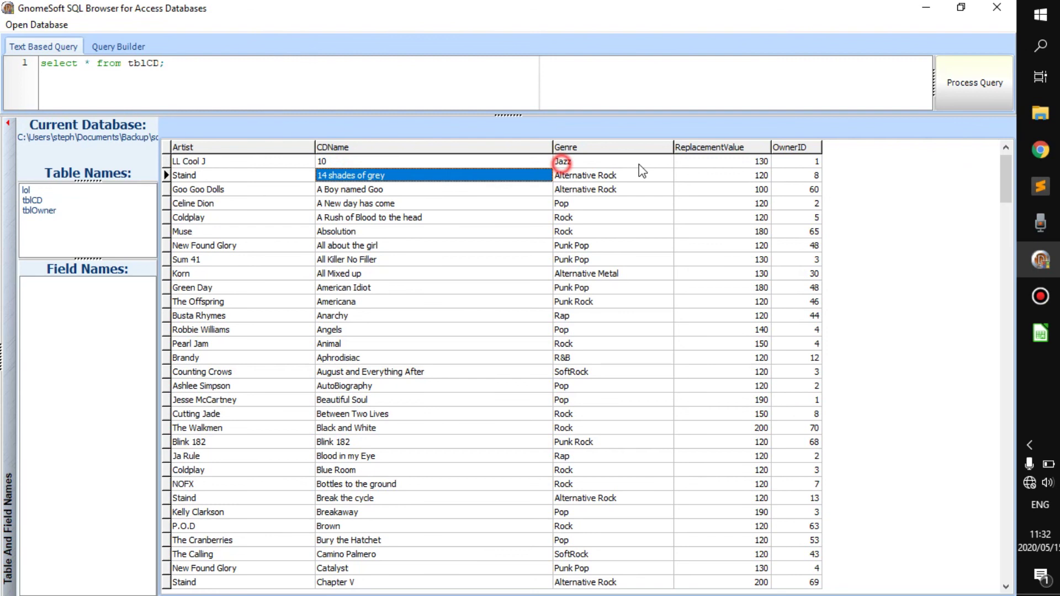
left_click(742, 161)
left_click(819, 161)
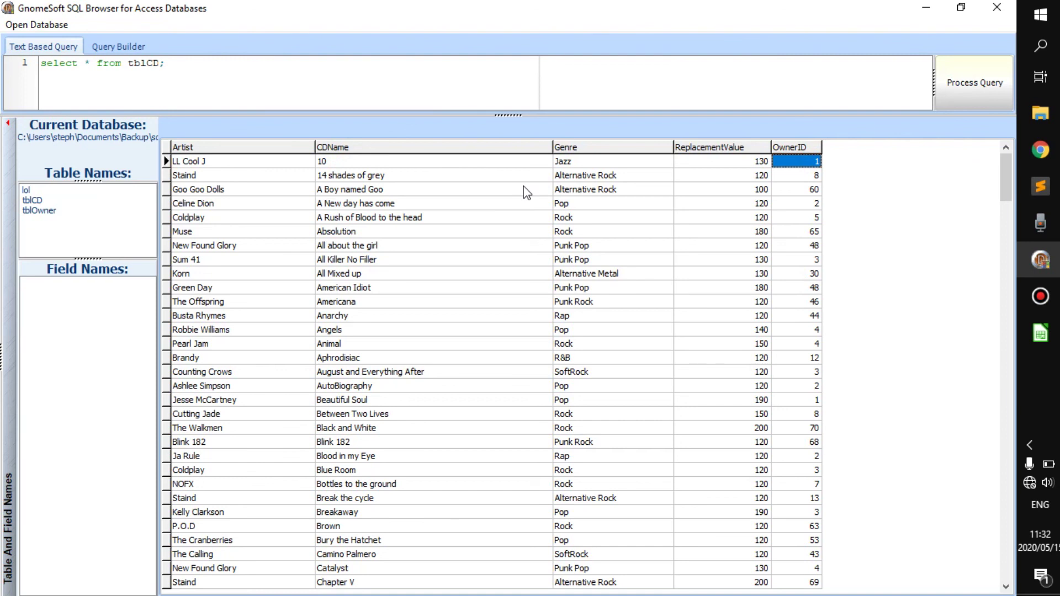
left_click(524, 187)
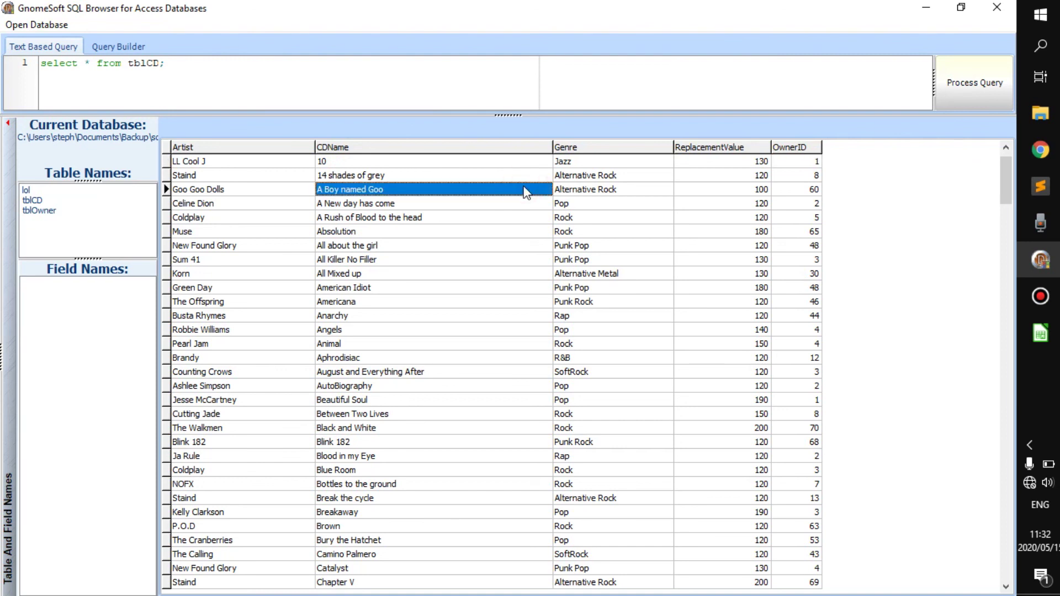